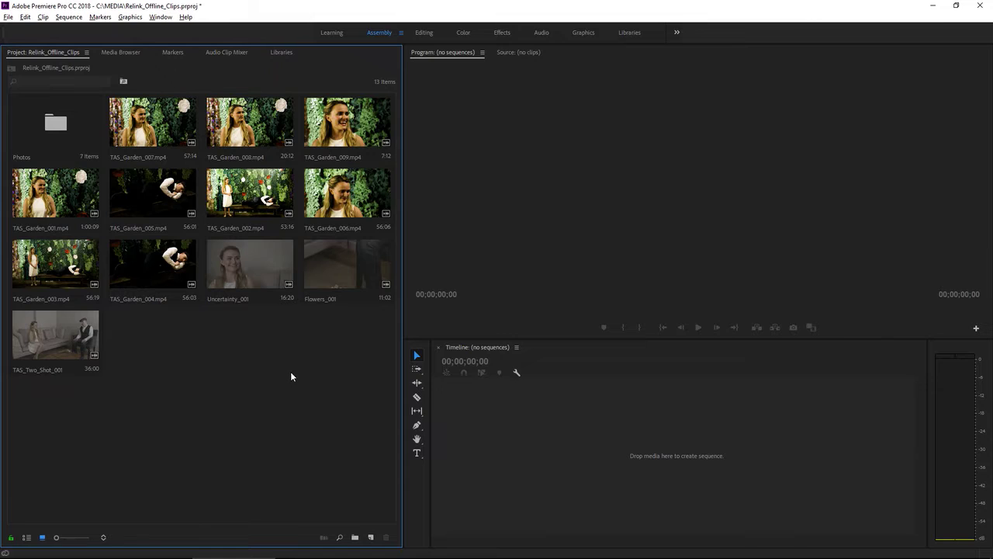
Switch to File Explorer and rename the Photos folder in C:\MEDIA as "Photos old"
{"action": "key", "text": "alt+Tab"}
{"action": "left_click", "coordinate": [558, 352]}
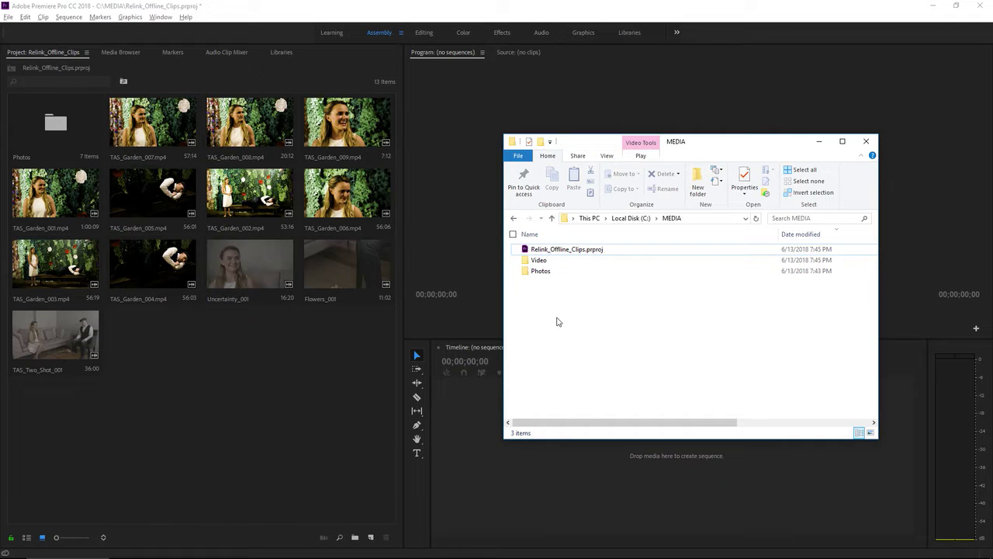
{"action": "left_click", "coordinate": [547, 273]}
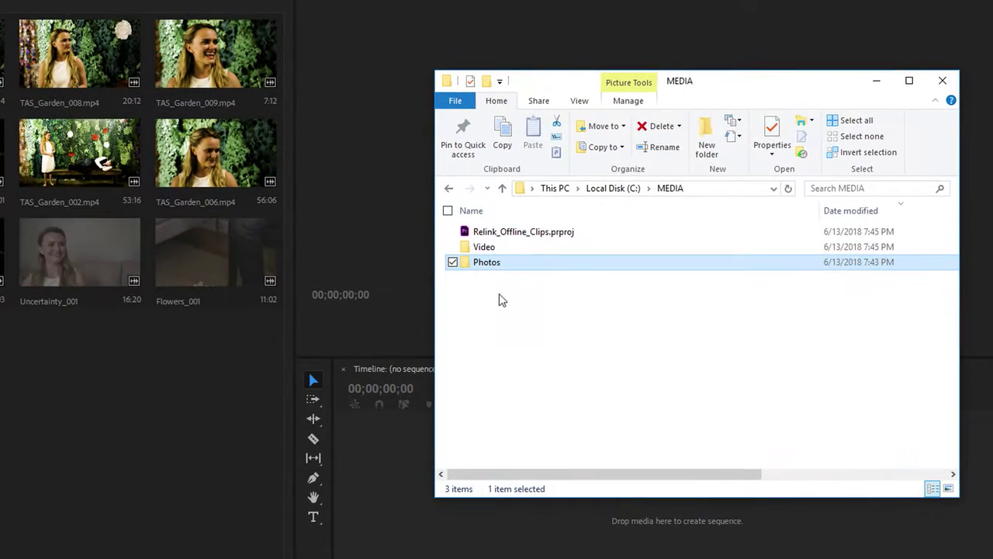
{"action": "left_click", "coordinate": [494, 265]}
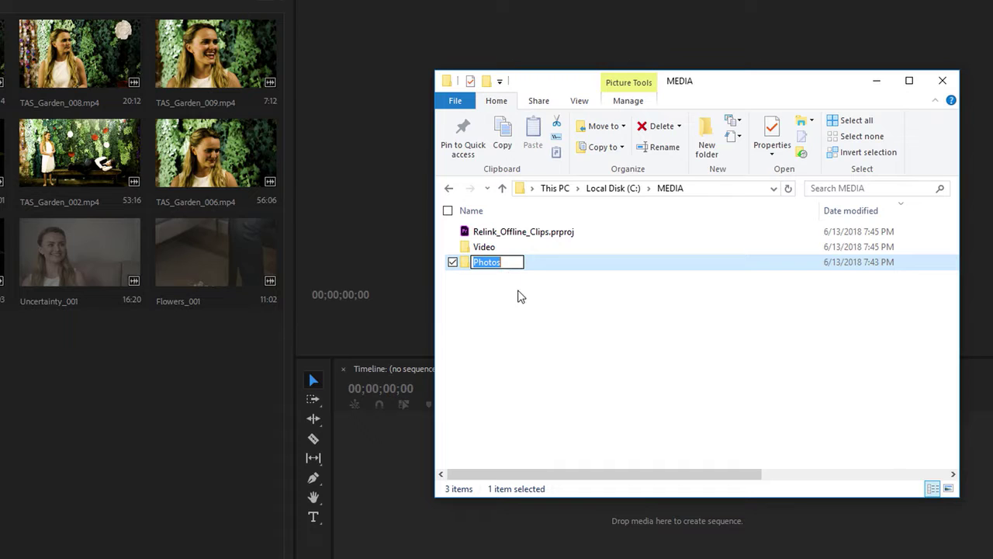
{"action": "key", "text": "End"}
{"action": "type", "text": "old"}
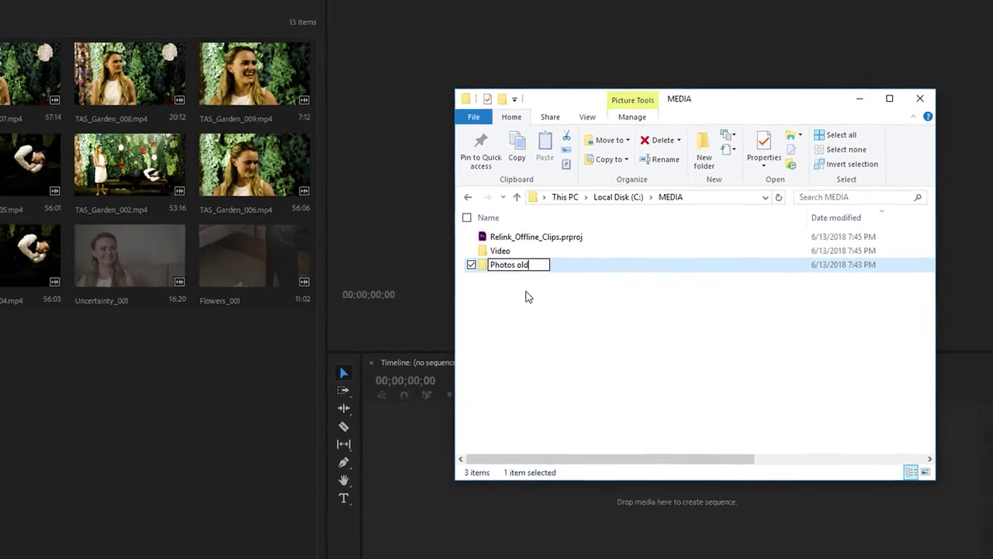
{"action": "key", "text": "Return"}
Switch back to Premiere Pro, inspect the clips in the Photos bin, and return to the project's top level
{"action": "left_click", "coordinate": [231, 378]}
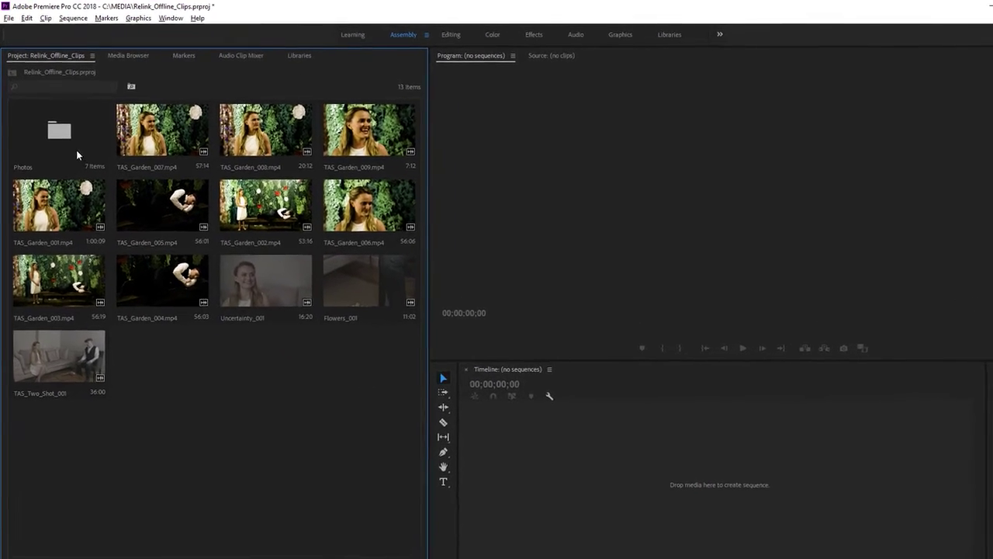
{"action": "double_click", "coordinate": [72, 144]}
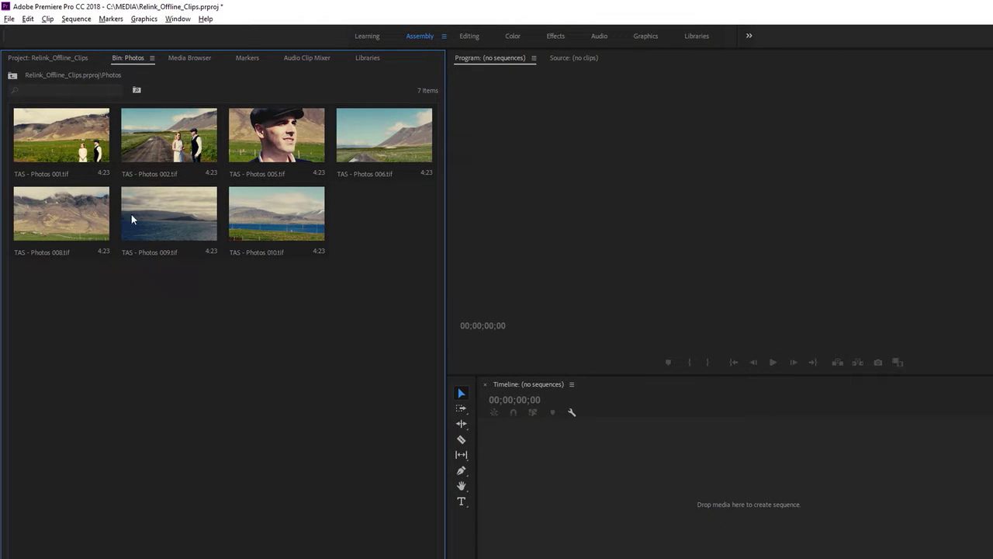
{"action": "left_click", "coordinate": [13, 75]}
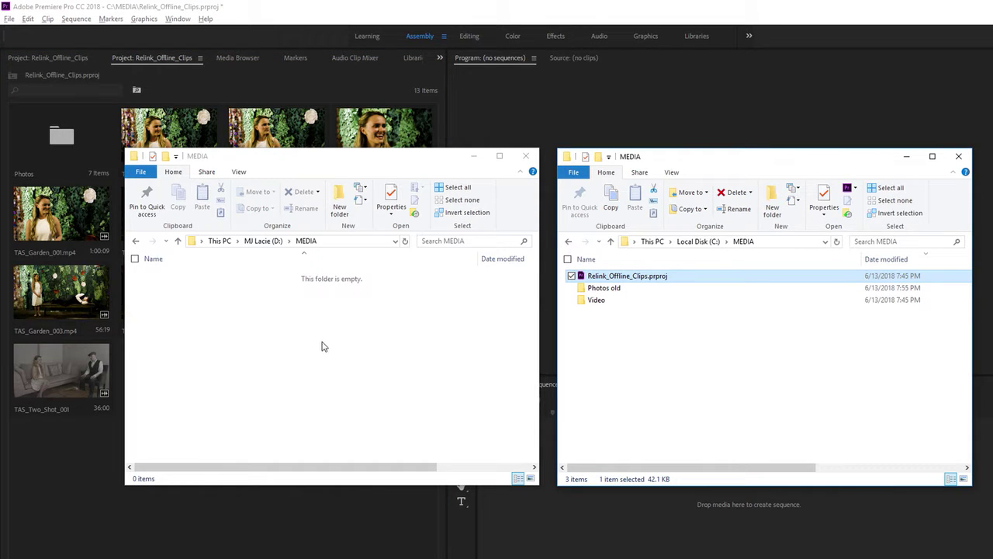
Move the Video folder from C:\MEDIA to the MEDIA folder on drive D in File Explorer
{"action": "left_click", "coordinate": [583, 302]}
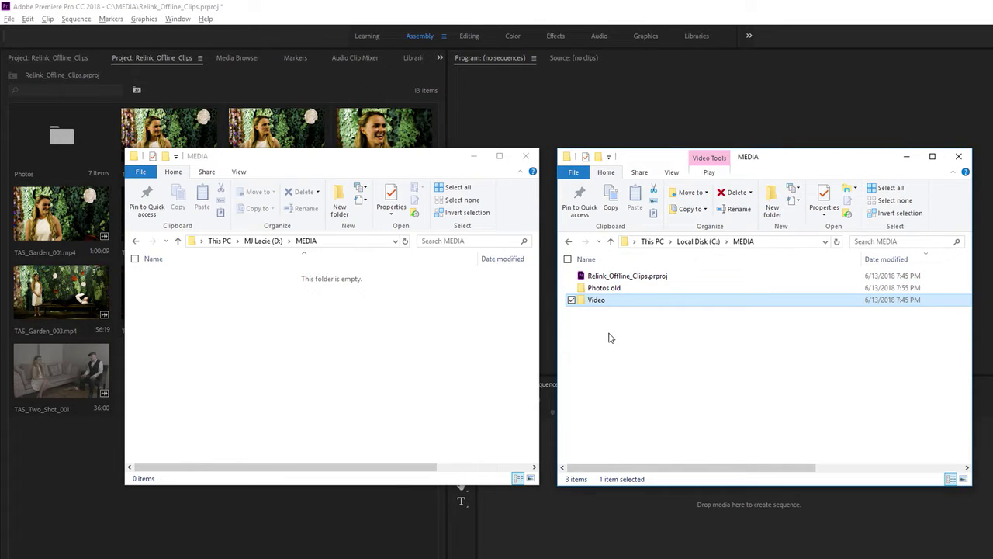
{"action": "left_click_drag", "start_coordinate": [584, 303], "coordinate": [359, 398]}
{"action": "key", "text": "shift"}
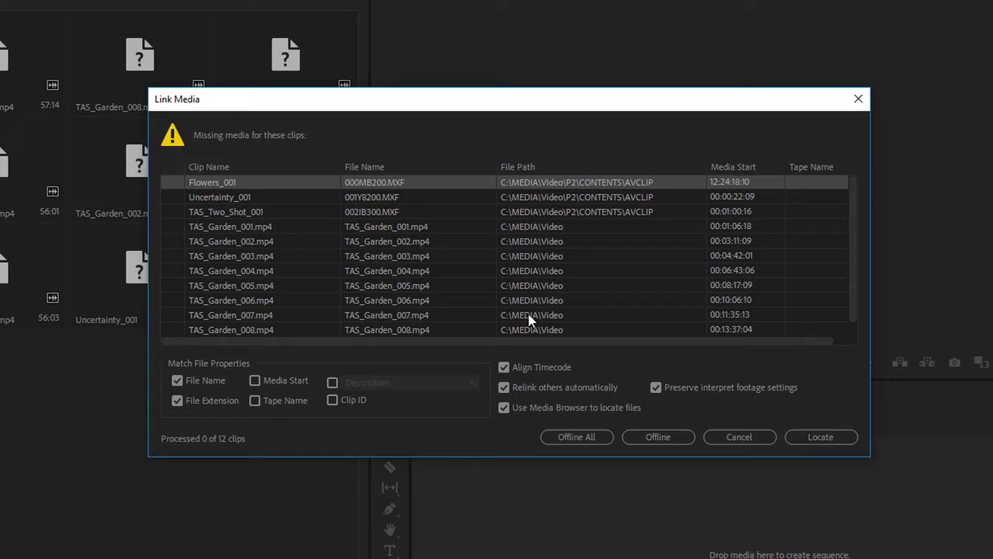
Review the missing clips, start locating Flowers_001 in an enlarged browser, and show only exact name matches
{"action": "left_click_drag", "start_coordinate": [856, 256], "coordinate": [857, 236]}
{"action": "left_click", "coordinate": [820, 436]}
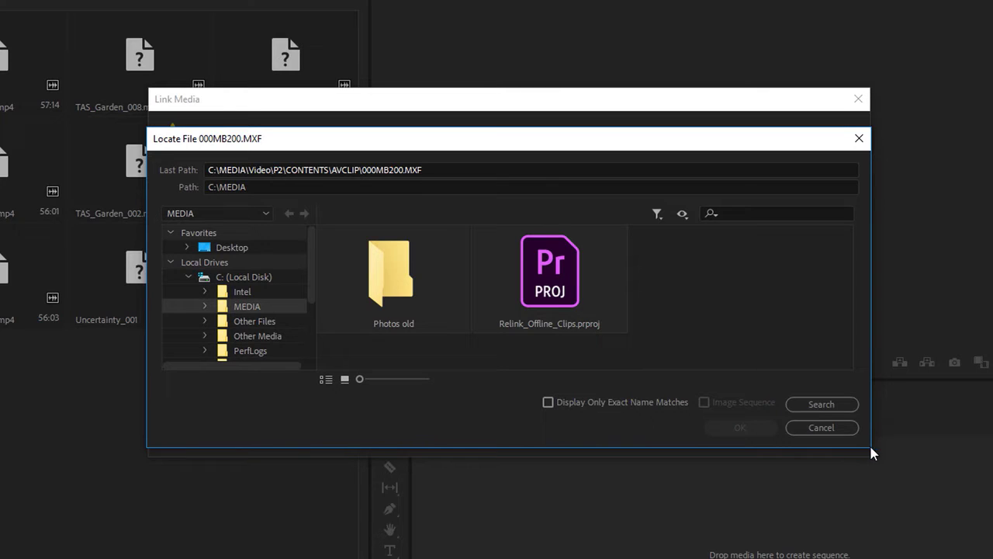
{"action": "left_click_drag", "start_coordinate": [870, 454], "coordinate": [984, 558]}
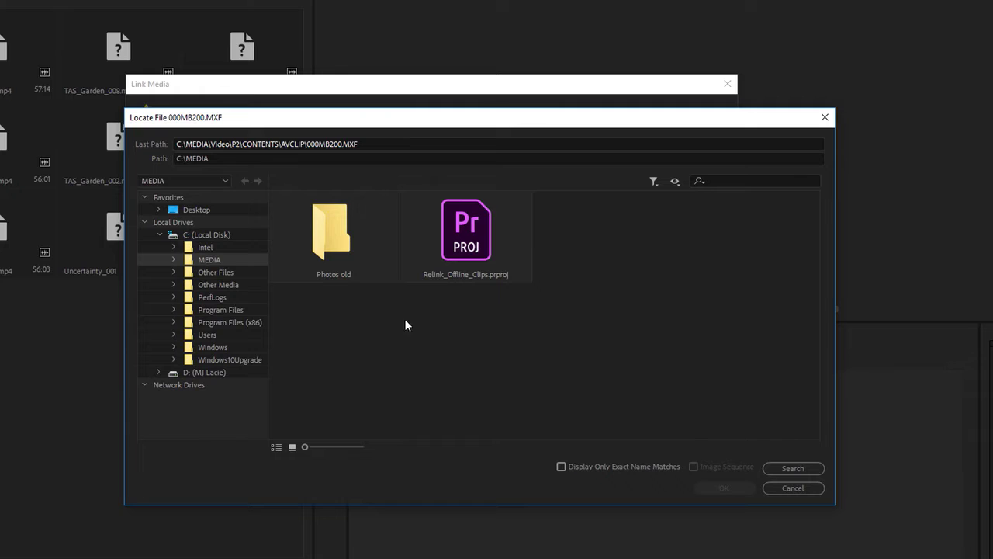
{"action": "left_click", "coordinate": [561, 466]}
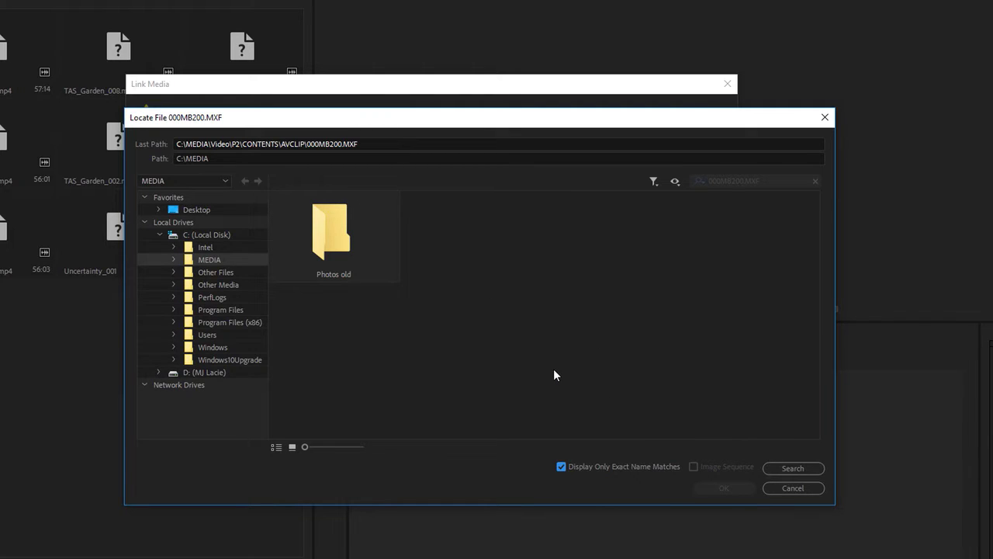
Search D:\MEDIA for 000MB200.MXF and relink the missing clips using the matching file
{"action": "left_click", "coordinate": [215, 374]}
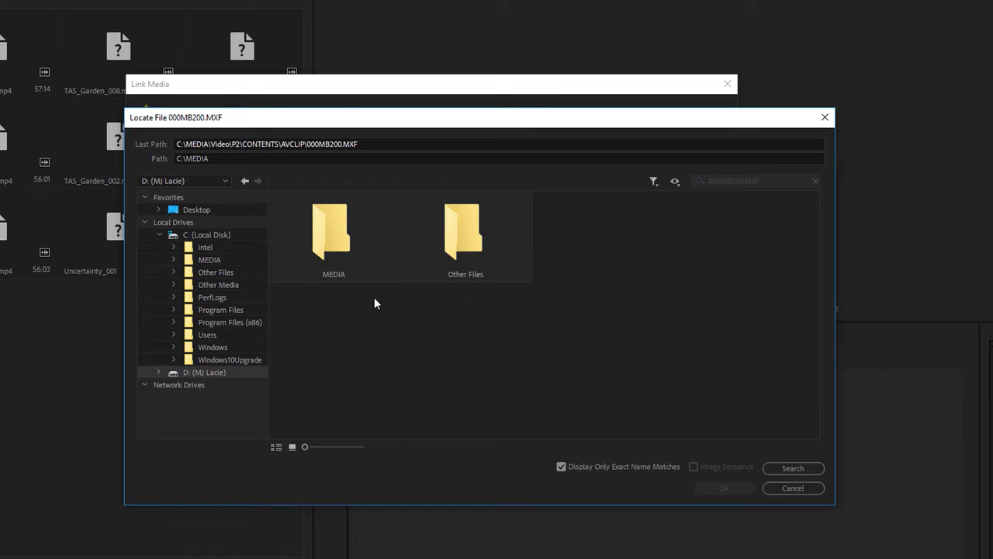
{"action": "double_click", "coordinate": [339, 231]}
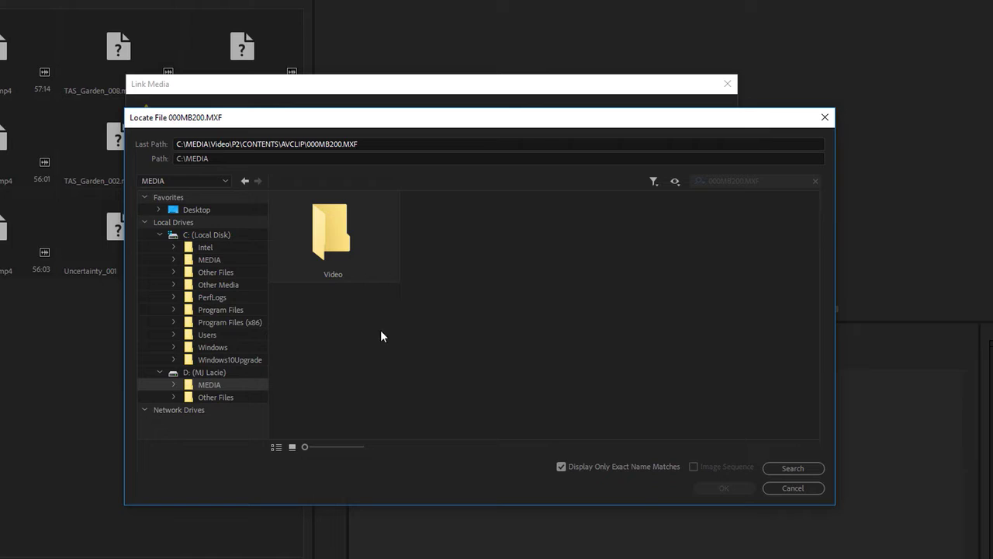
{"action": "left_click", "coordinate": [779, 466]}
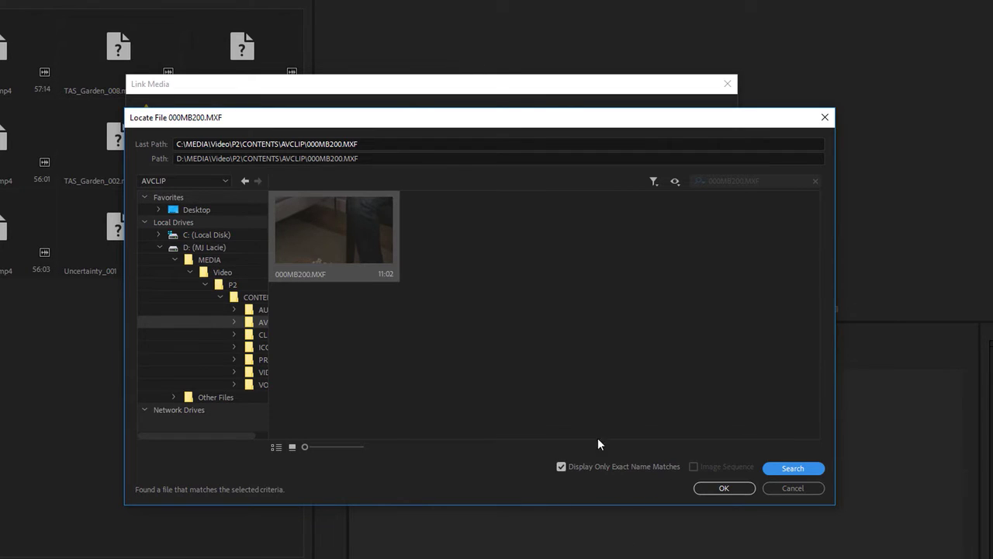
{"action": "left_click", "coordinate": [562, 466]}
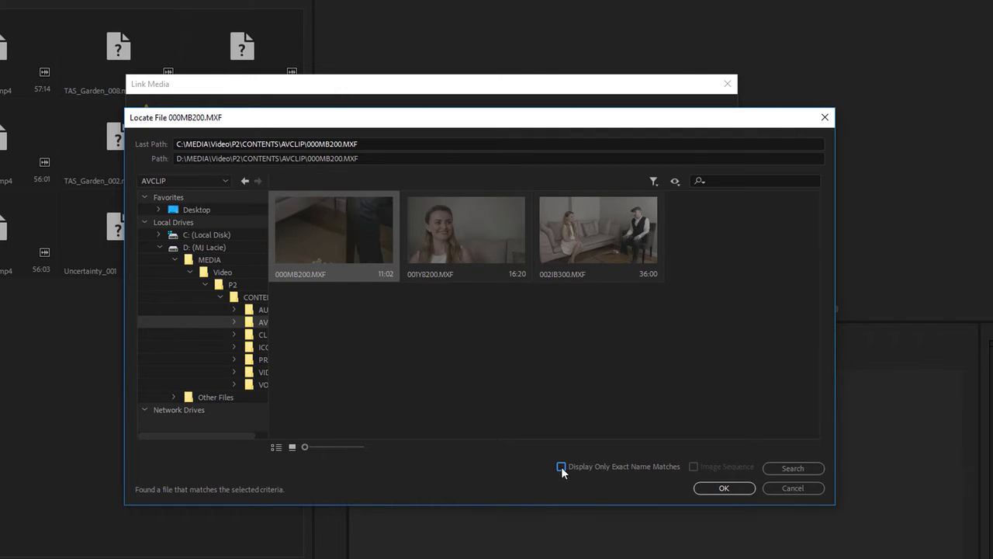
{"action": "left_click", "coordinate": [561, 467]}
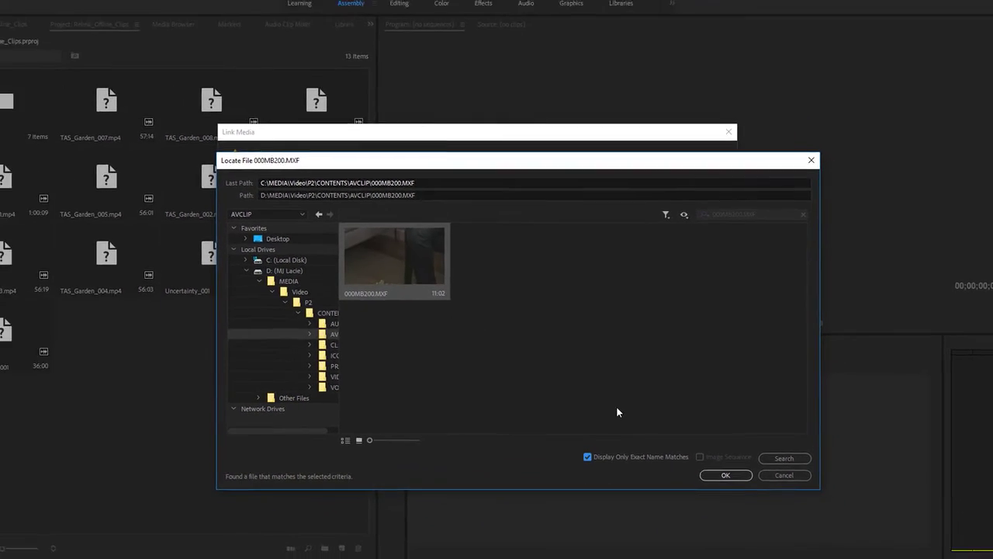
{"action": "left_click", "coordinate": [721, 471]}
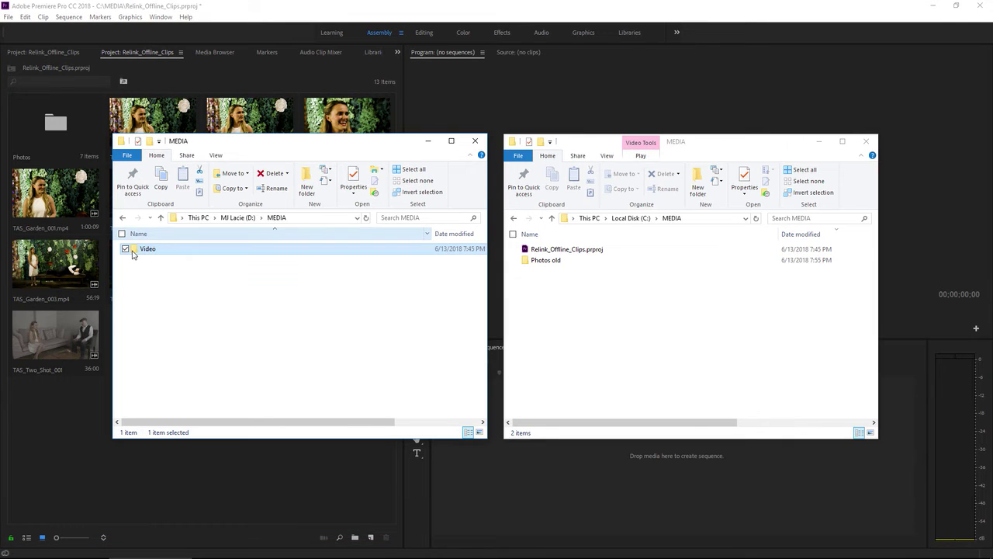
Move the Video folder from D:\MEDIA back to C:\MEDIA, and return to Premiere Pro
{"action": "left_click_drag", "start_coordinate": [132, 250], "coordinate": [567, 344]}
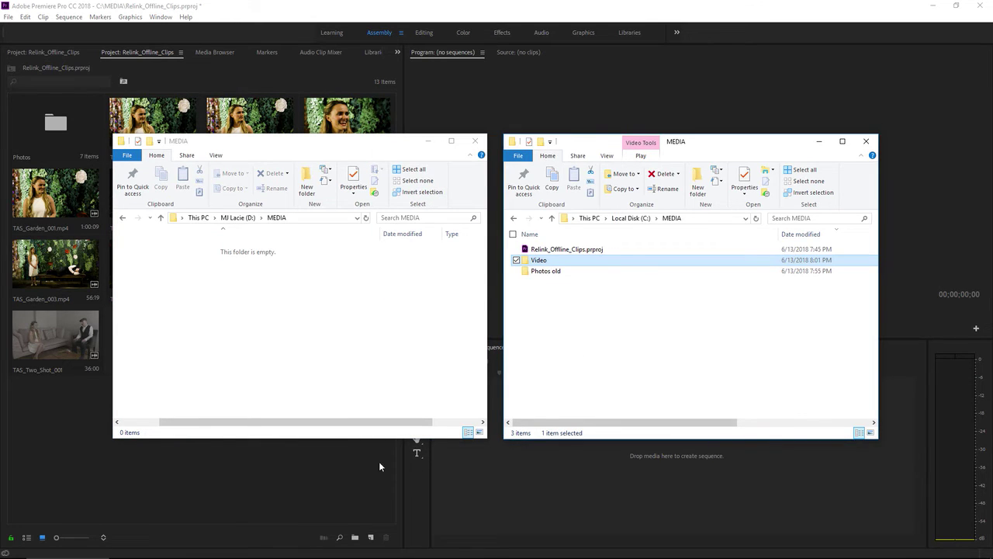
{"action": "left_click", "coordinate": [333, 466]}
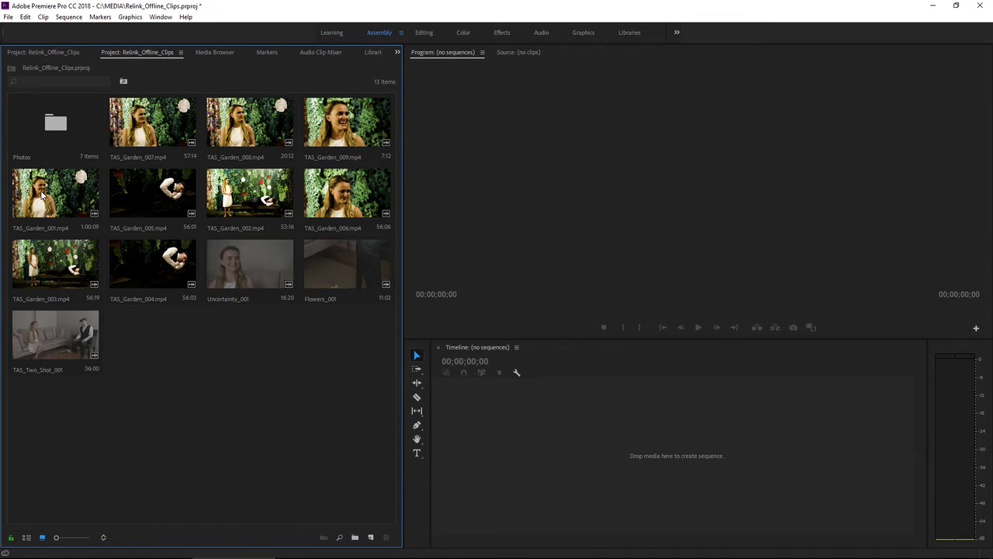
Make TAS_Garden_001.mp4 offline with its media files remaining on disk, and view its offline file details without changing them
{"action": "right_click", "coordinate": [43, 198]}
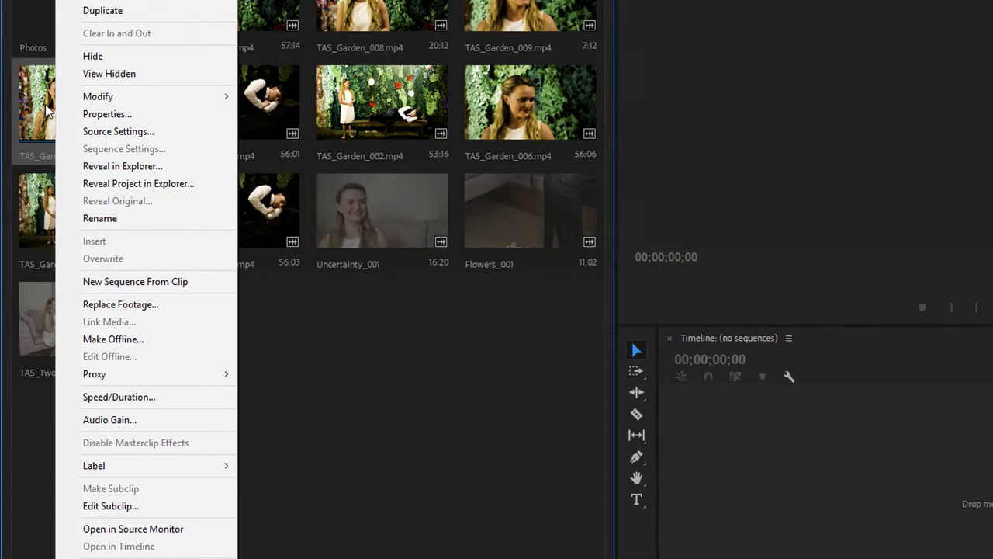
{"action": "left_click", "coordinate": [167, 347]}
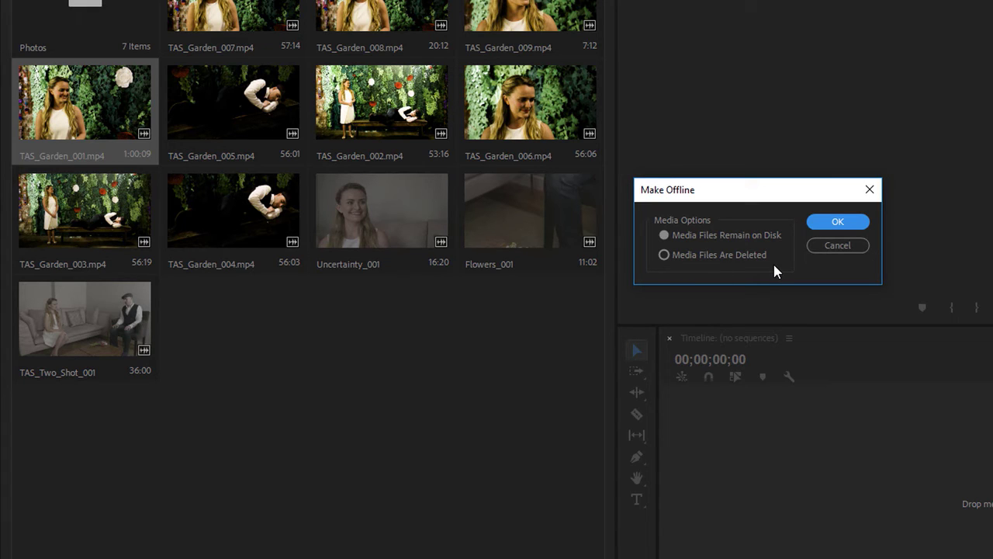
{"action": "left_click", "coordinate": [838, 223]}
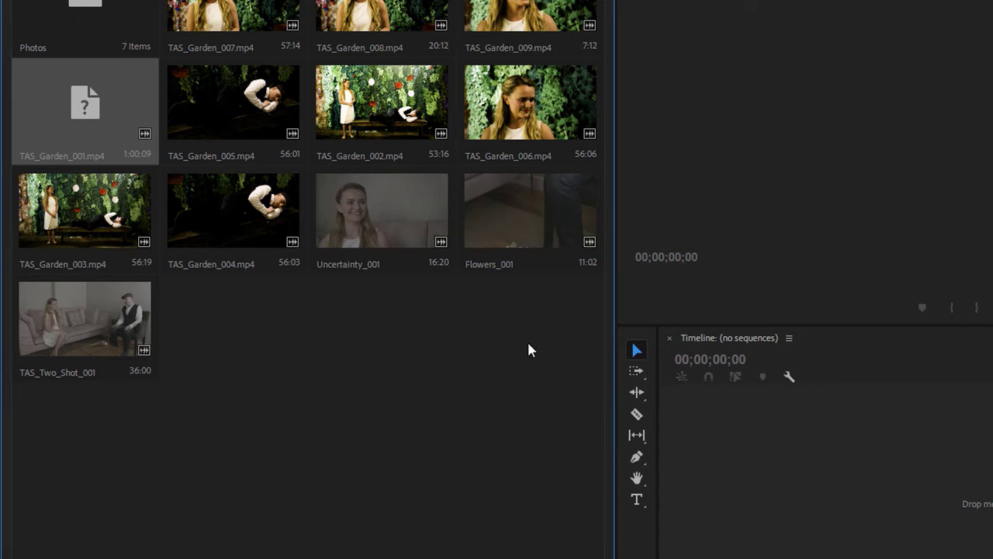
{"action": "double_click", "coordinate": [90, 111]}
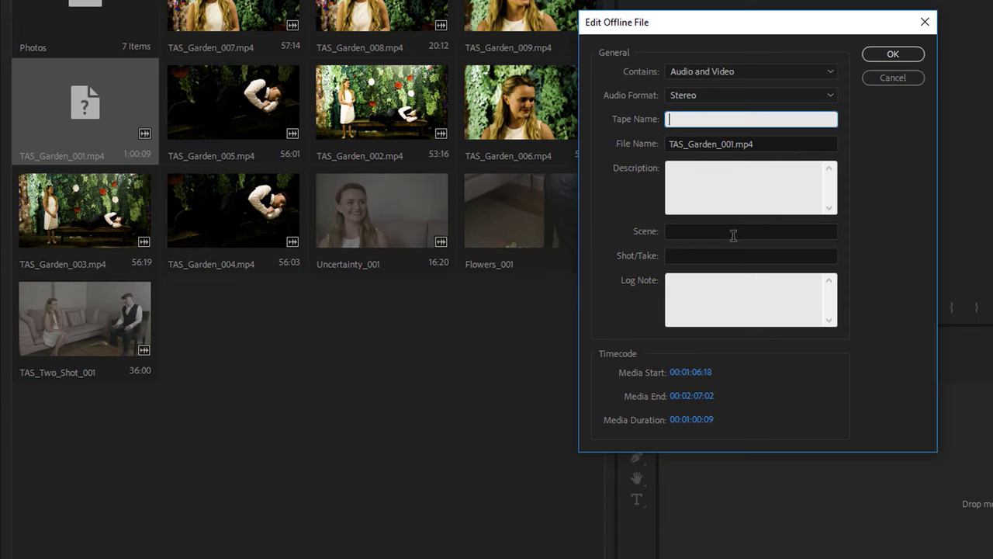
{"action": "left_click", "coordinate": [891, 78]}
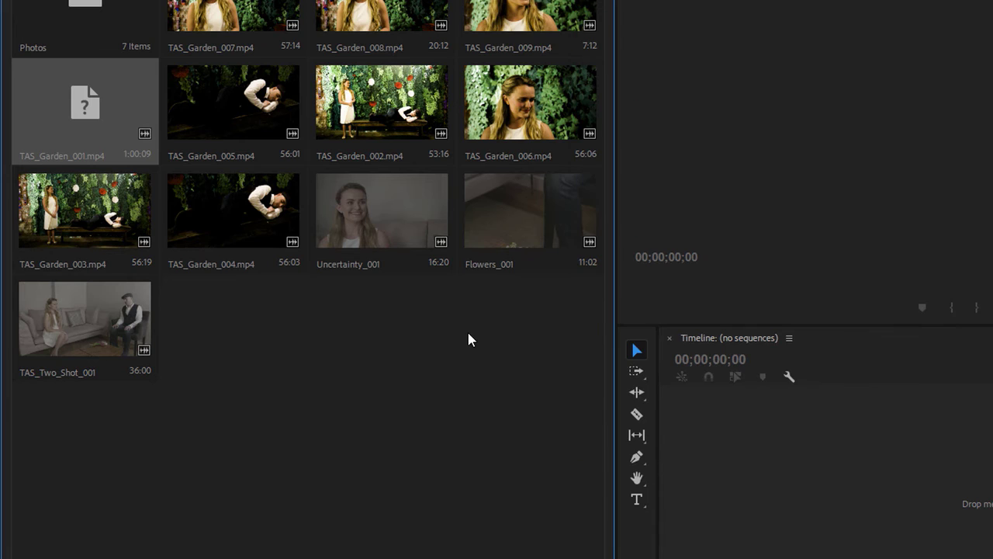
Open the Link Media settings for the offline clip TAS_Garden_001.mp4
{"action": "right_click", "coordinate": [81, 98]}
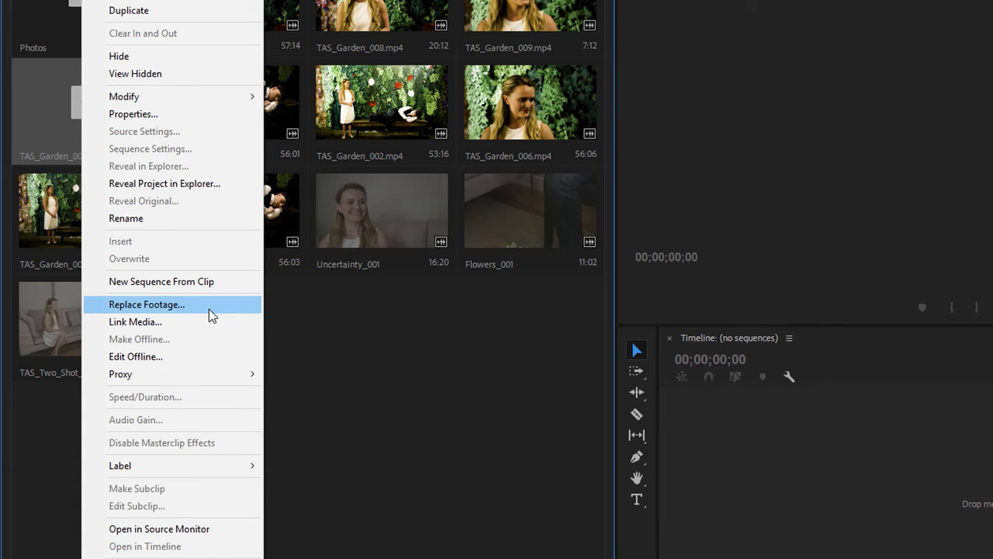
{"action": "left_click", "coordinate": [197, 322]}
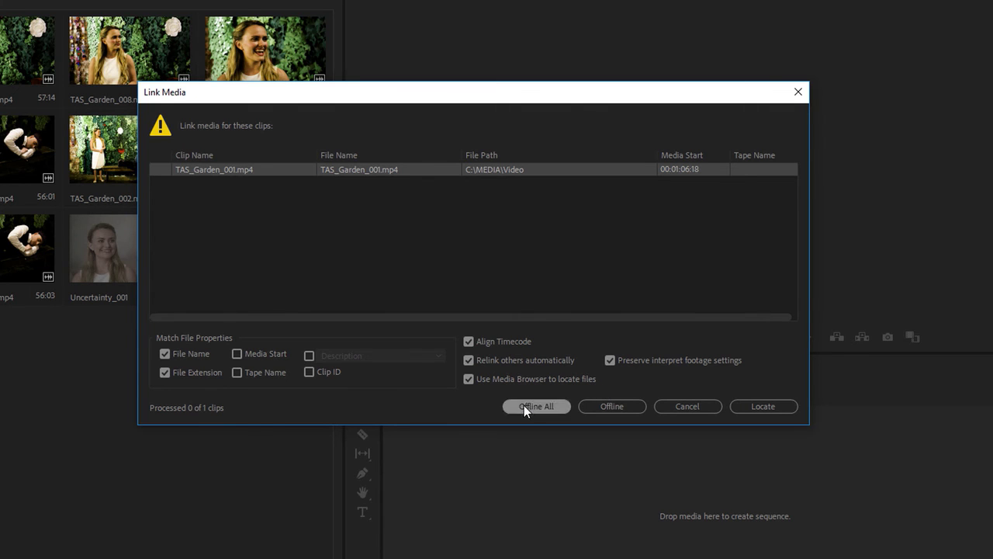
Try locating TAS_Garden_001.mp4 through the system file browser with "Use Media Browser to locate files" turned off, and cancel the selection
{"action": "left_click", "coordinate": [469, 379]}
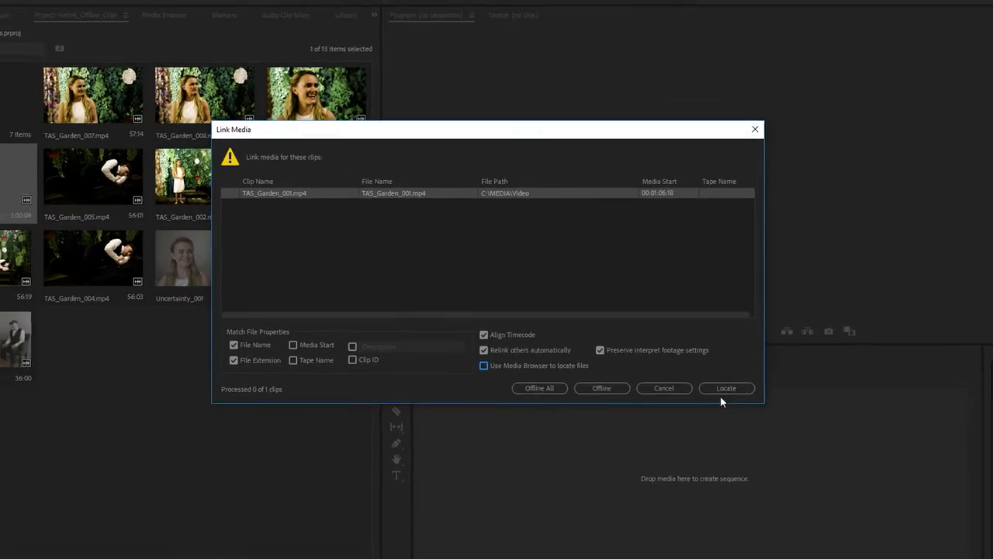
{"action": "left_click", "coordinate": [751, 400]}
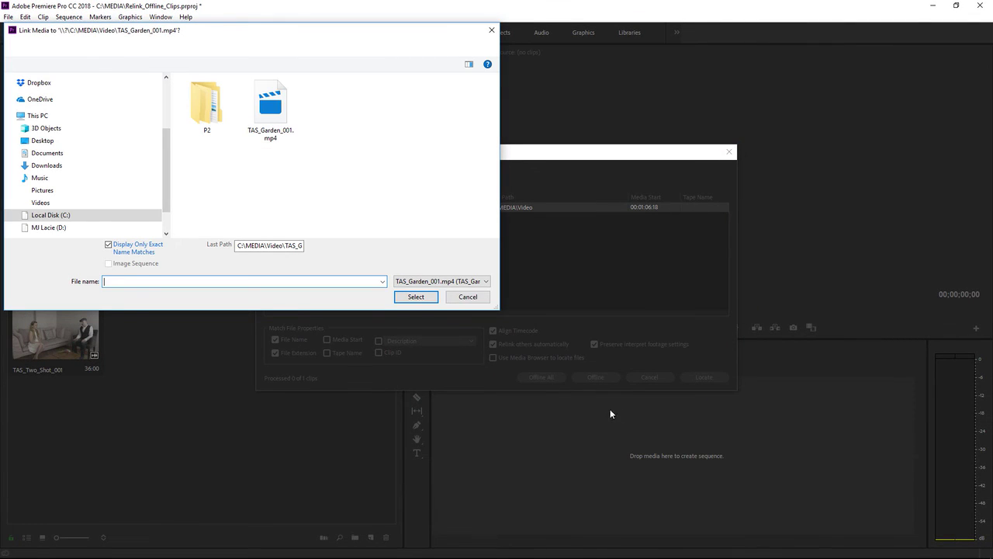
{"action": "left_click", "coordinate": [470, 298]}
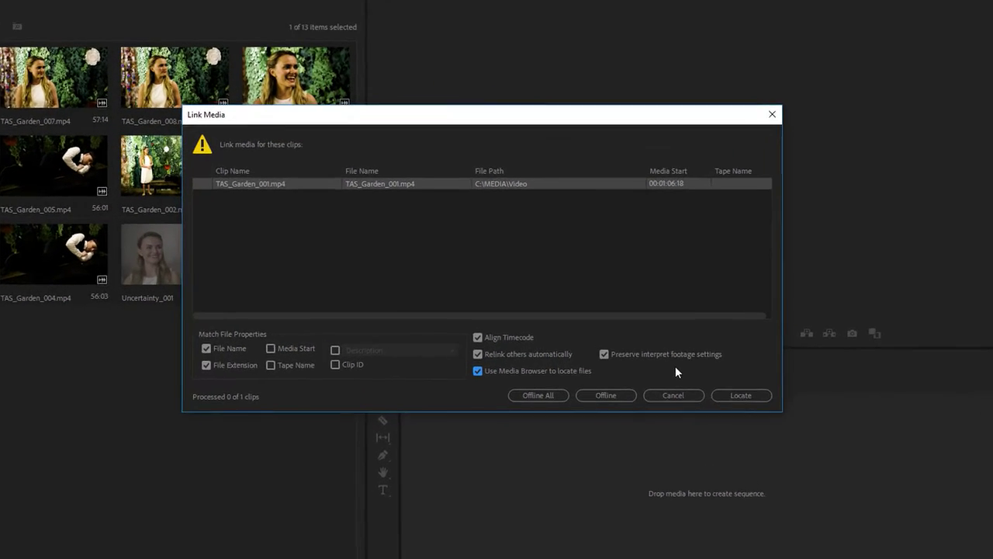